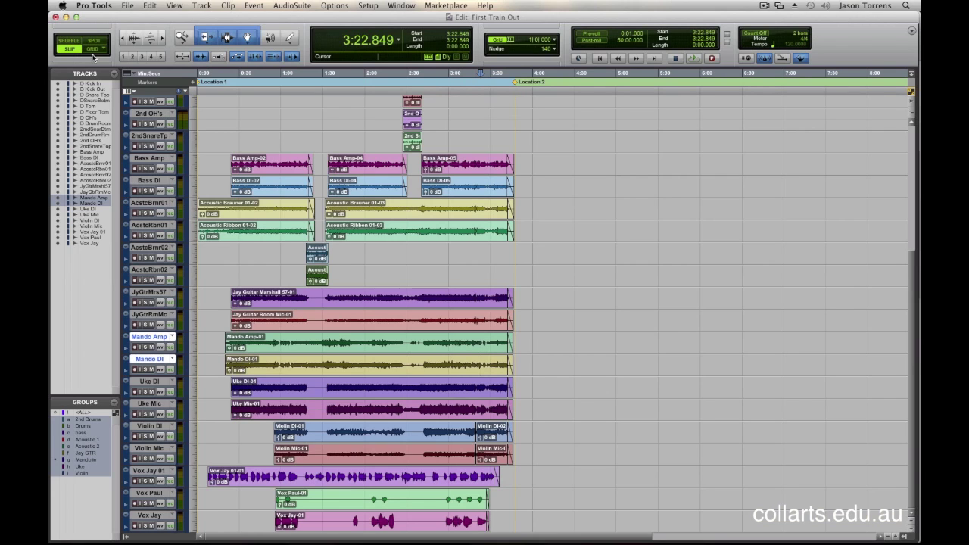
Step: Cycle through the Shuffle, Spot, Slip and Absolute Grid edit modes, finishing in Slip mode
left_click(68, 43)
left_click(95, 42)
left_click(66, 50)
left_click(93, 50)
left_click(96, 51)
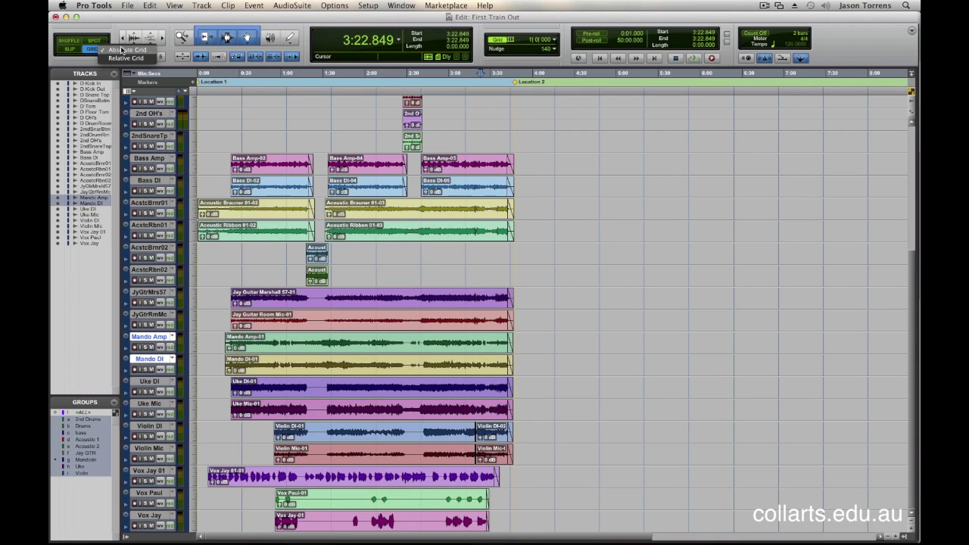
left_click(121, 50)
left_click(71, 44)
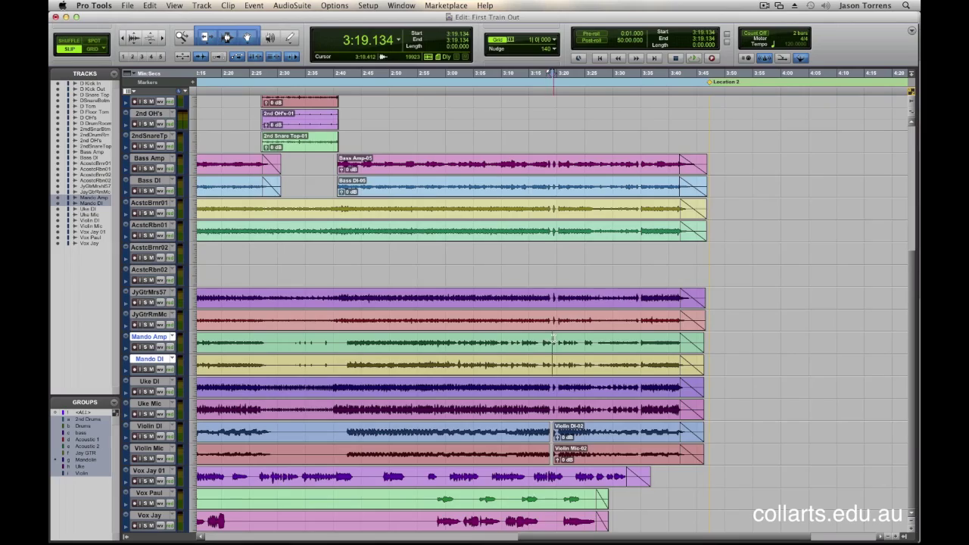
Step: Play the band stop around 3:19, starting from about 3:17.915 on the guitar tracks
left_click(552, 425)
key("super+bracketright")
key("super+bracketright")
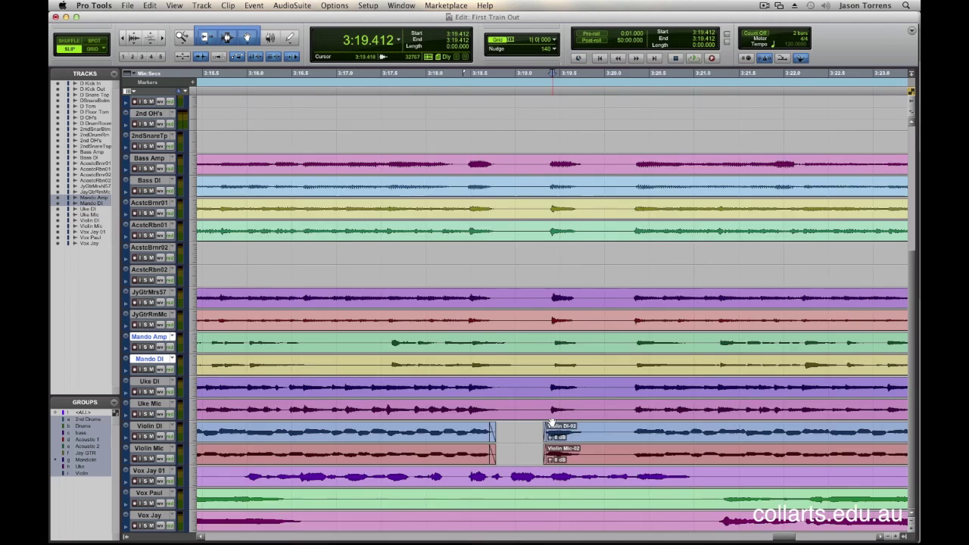
key("super+bracketright")
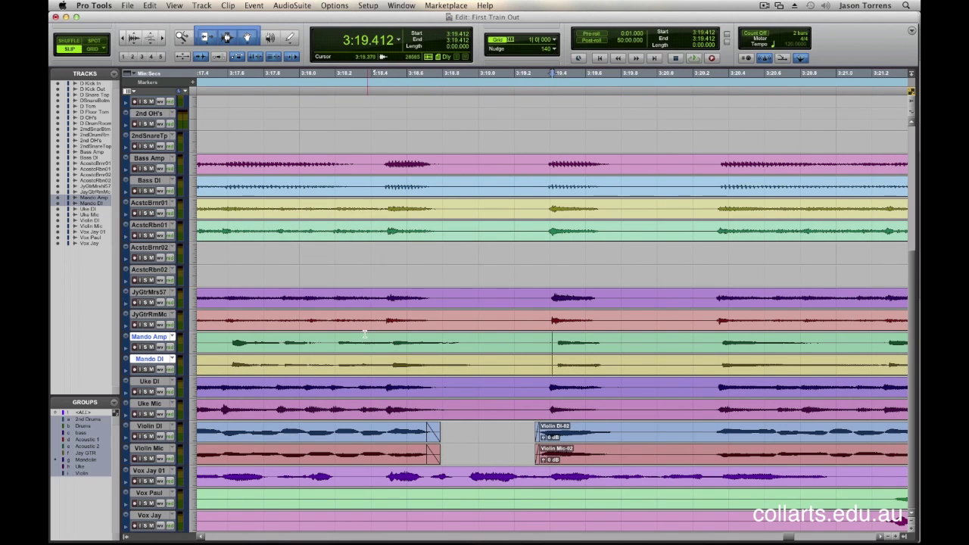
left_click(285, 290)
key("space")
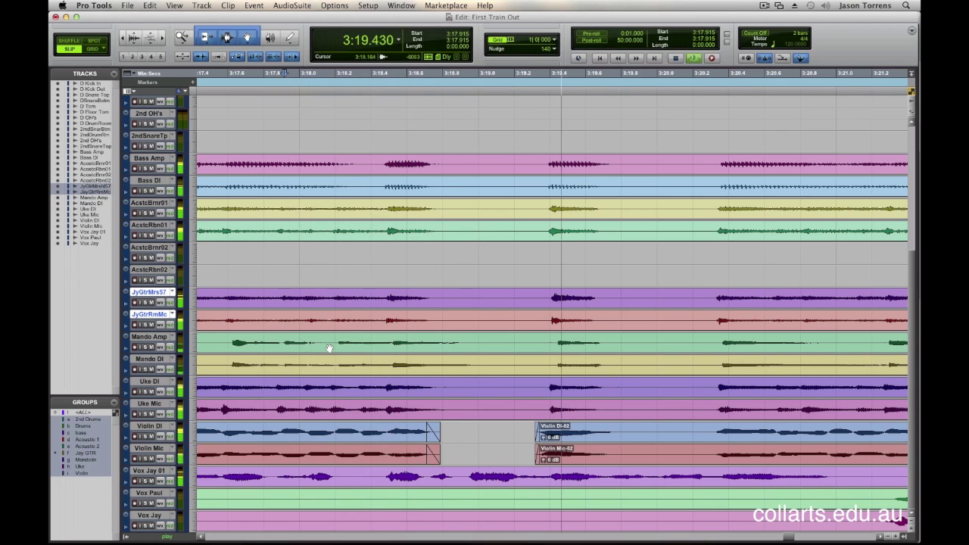
key("space")
Step: Compare the timing of the mandolin hit near 3:19.4 with the guitar and bass hits around it
left_click(561, 296)
key("super+bracketright")
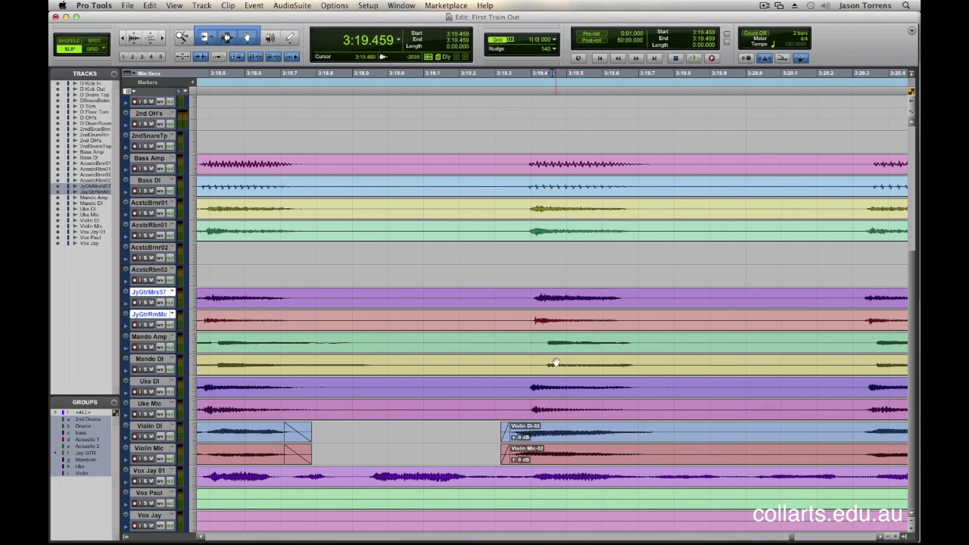
key("super+bracketleft")
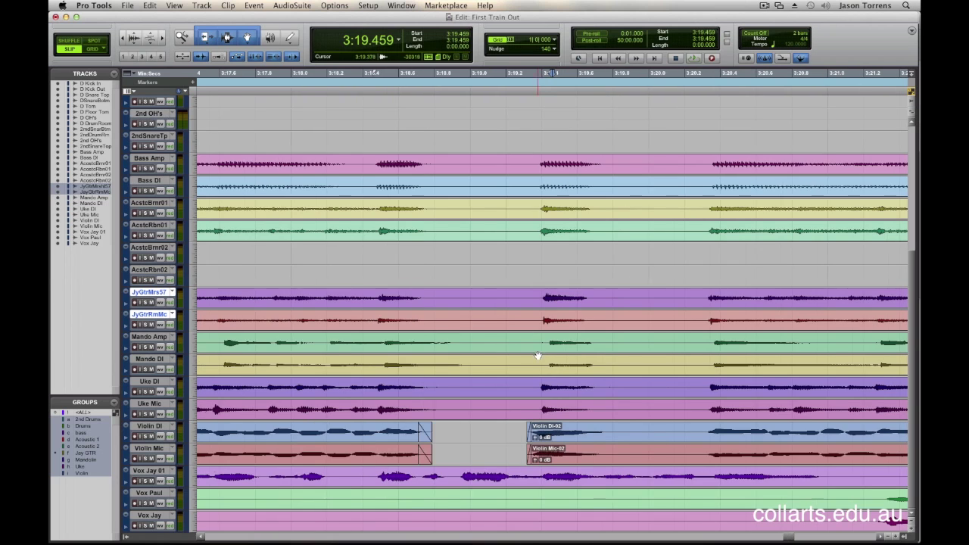
left_click_drag(475, 335, 496, 356)
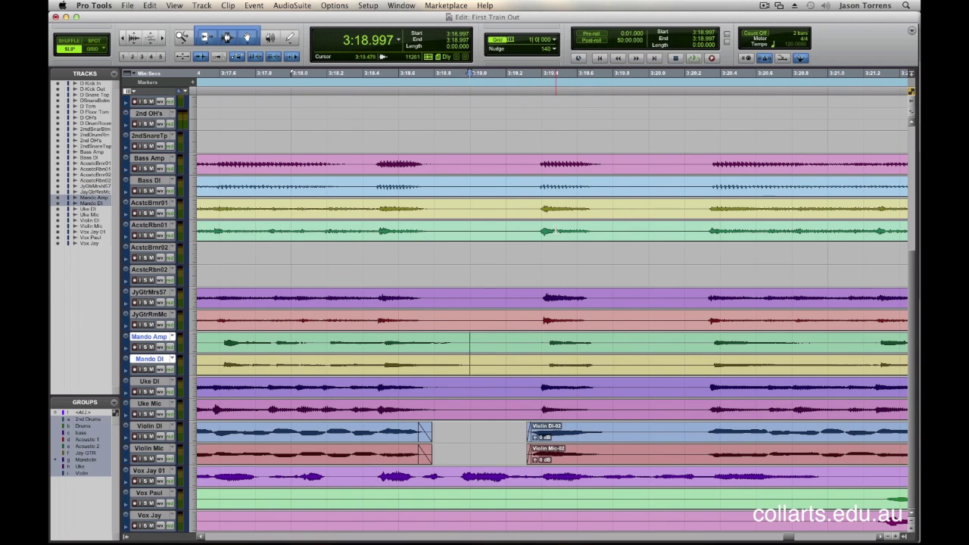
Step: Add a memory location at the snare hit at about 3:19.414 on the drum tracks
scroll(559, 240, "up", 7)
scroll(559, 241, "up", 3)
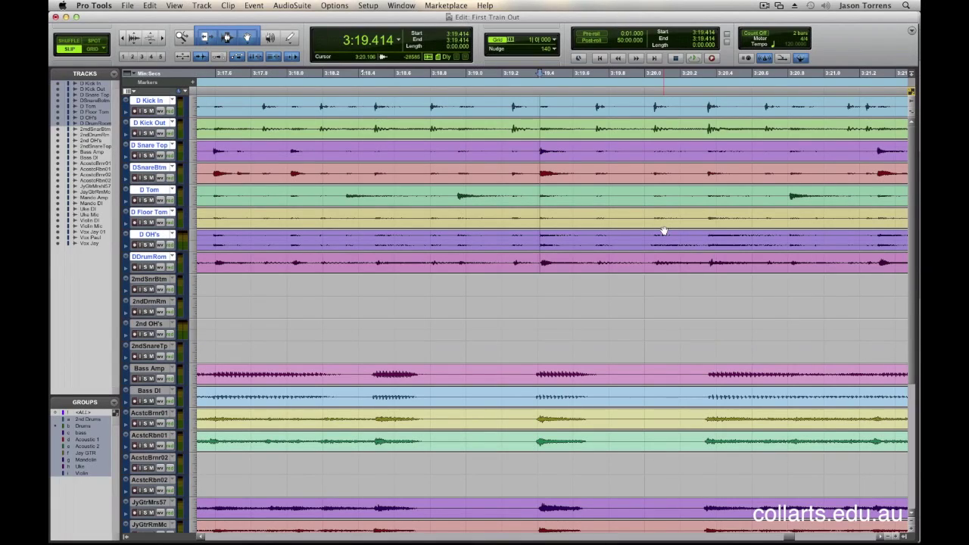
key("KP_Enter")
key("Return")
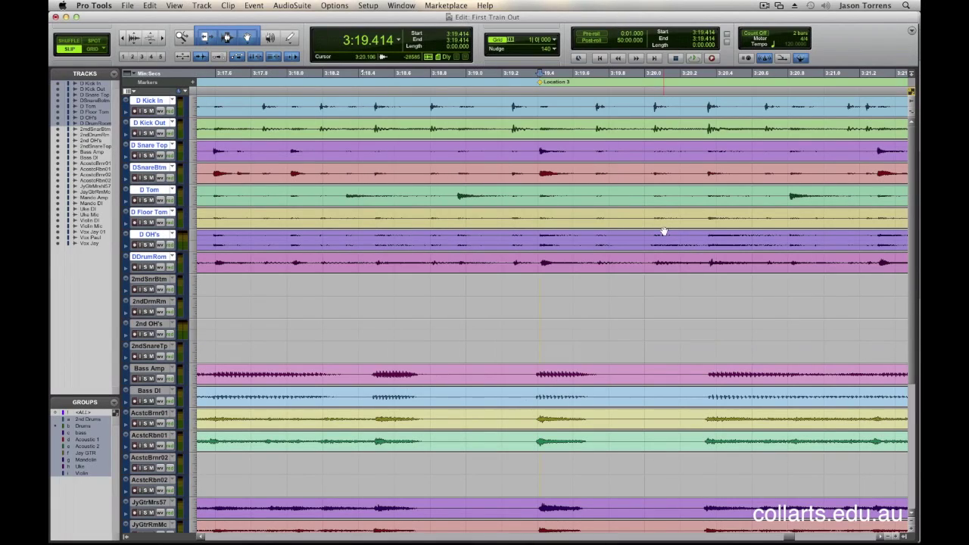
Step: Separate the grouped mandolin clips just before the hit at about 3:19.423 and again before the following hit at about 3:20.293
scroll(638, 381, "down", 1)
scroll(639, 381, "down", 4)
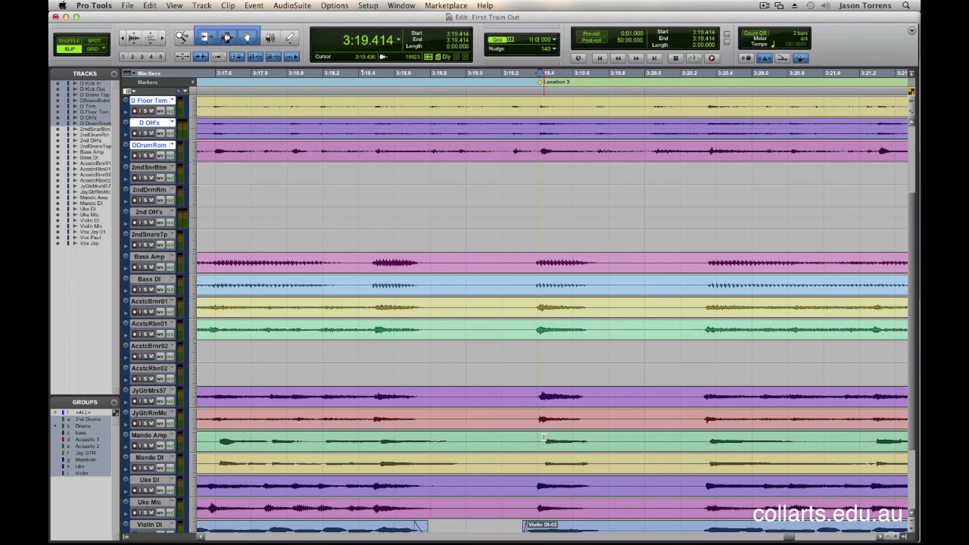
left_click_drag(543, 438, 543, 462)
key("t")
key("t")
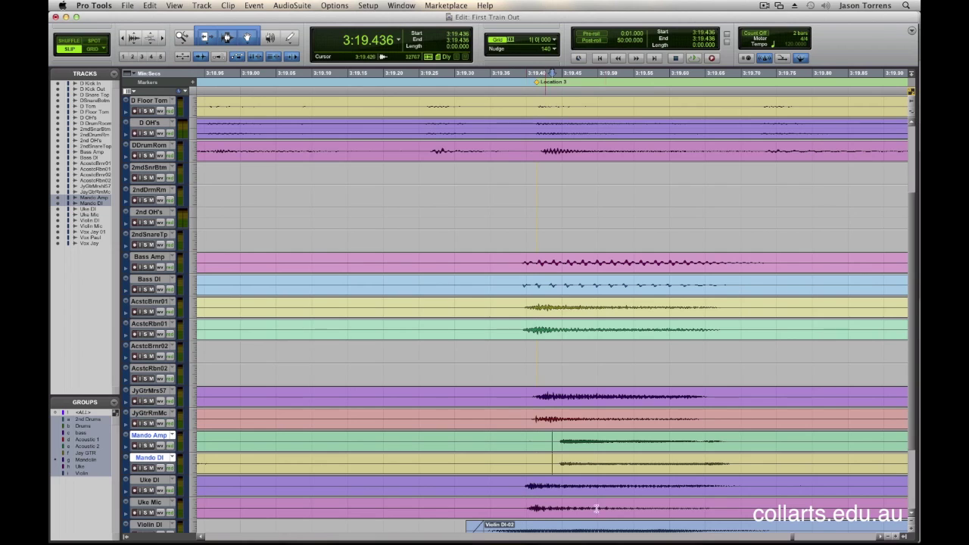
left_click(542, 436)
key("b")
key("r")
left_click(858, 439)
key("b")
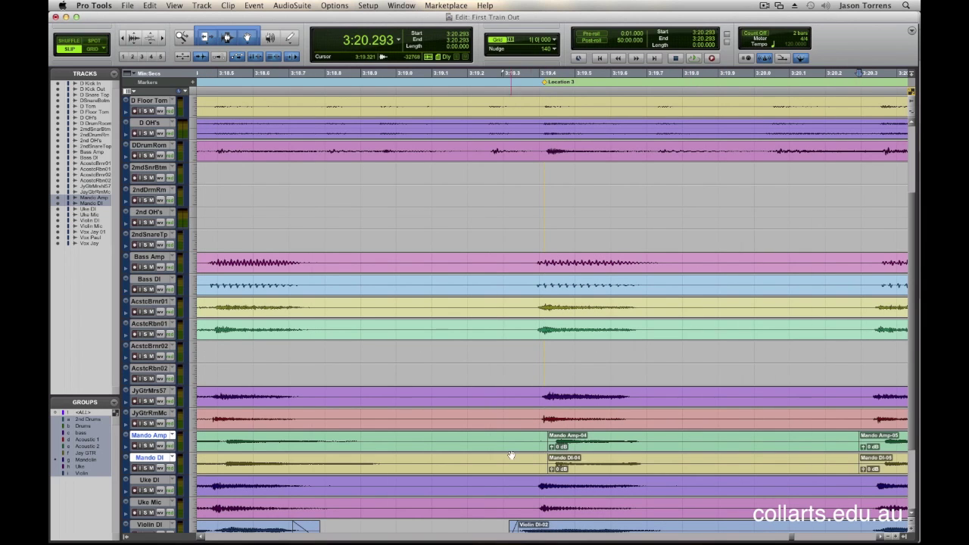
Step: Move the separated mandolin clips earlier in Slip mode so they start at about 3:19.344
double_click(586, 454)
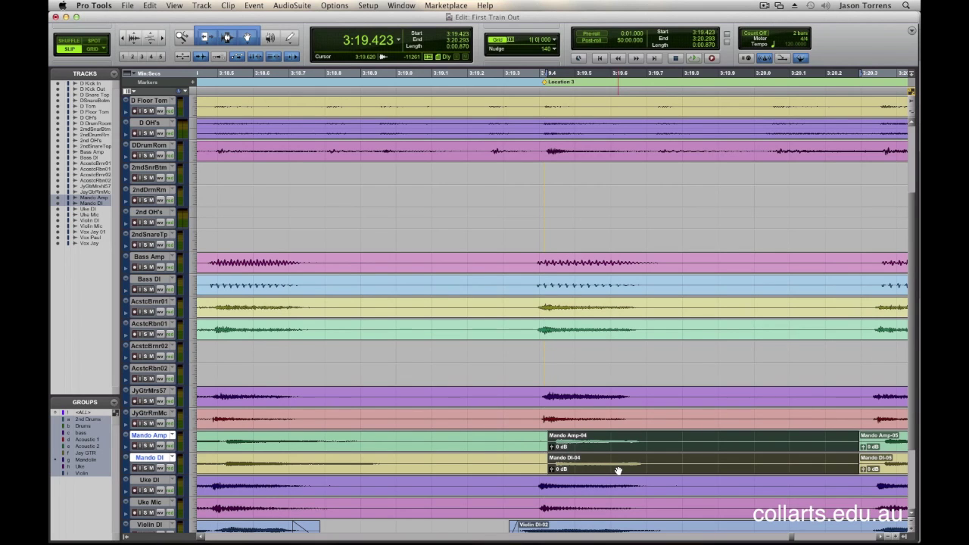
left_click_drag(618, 471, 591, 471)
key("t")
key("t")
key("t")
key("t")
key("r")
key("r")
key("r")
key("r")
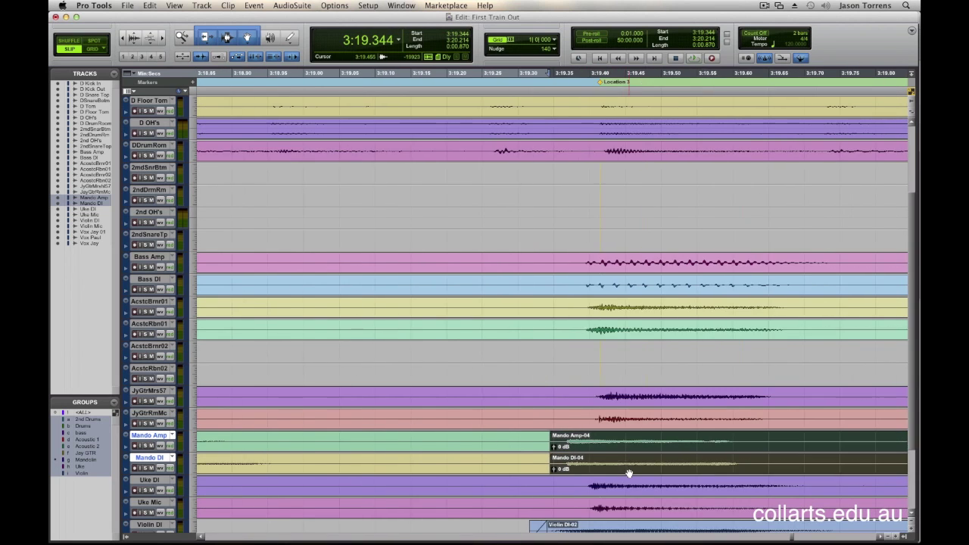
Step: Examine how the moved mandolin hit lines up with the marker and the other instruments
left_click(583, 437)
key("t")
key("t")
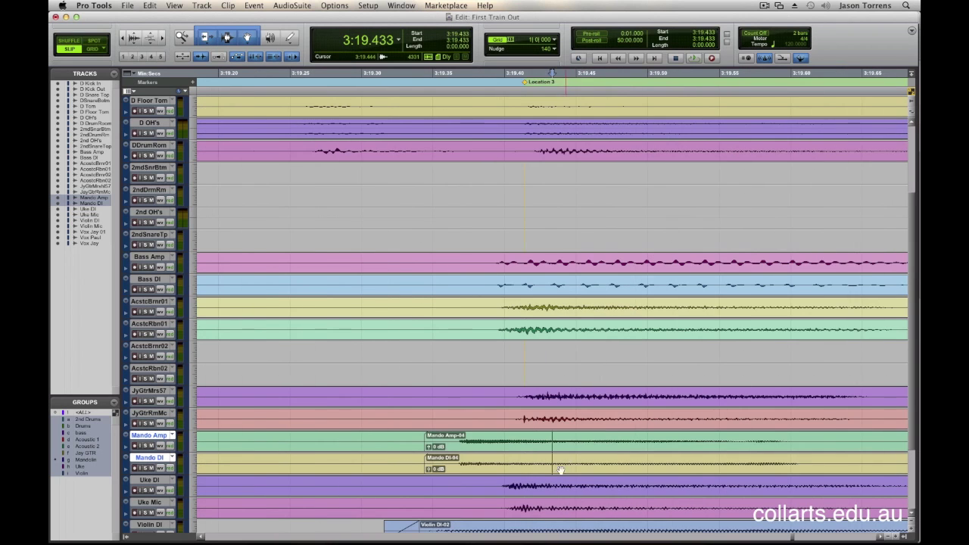
left_click(558, 471)
key("r")
key("r")
key("r")
key("r")
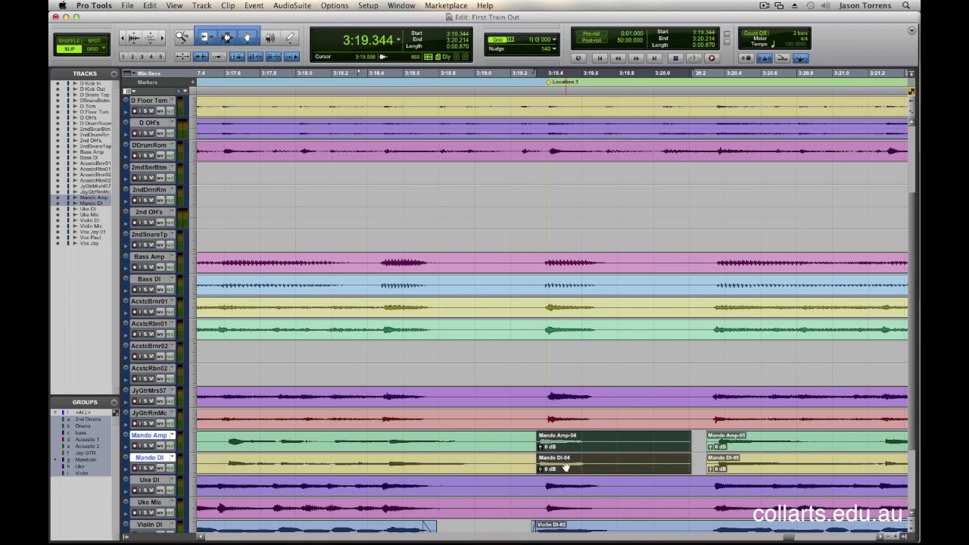
Step: In Grid mode with a 1/4 note grid, move the separated mandolin clips to start at 3:19.500
left_click(91, 49)
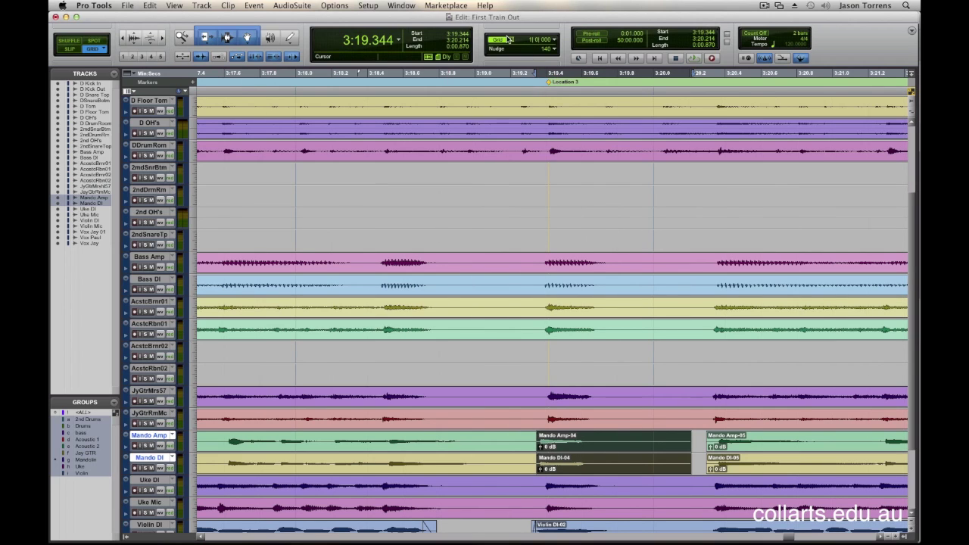
left_click(558, 40)
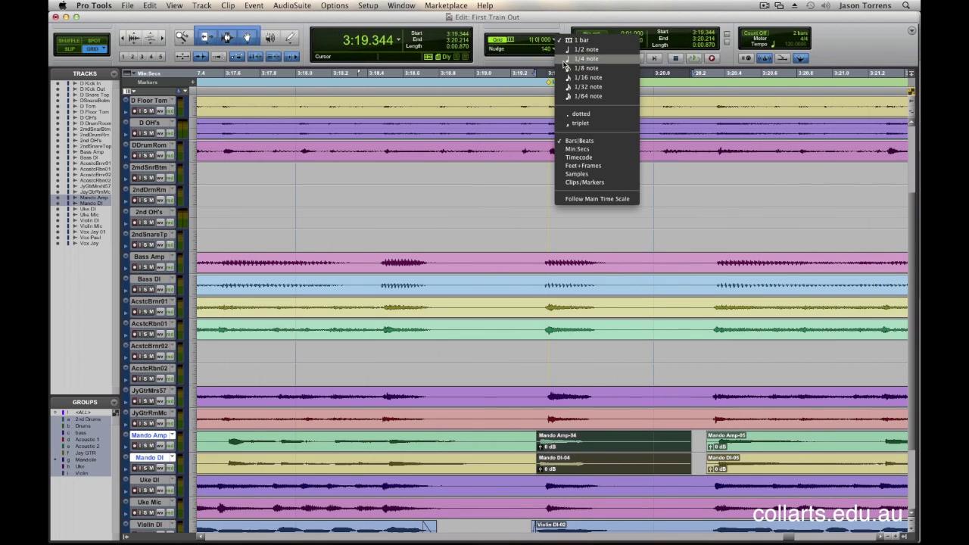
left_click(583, 58)
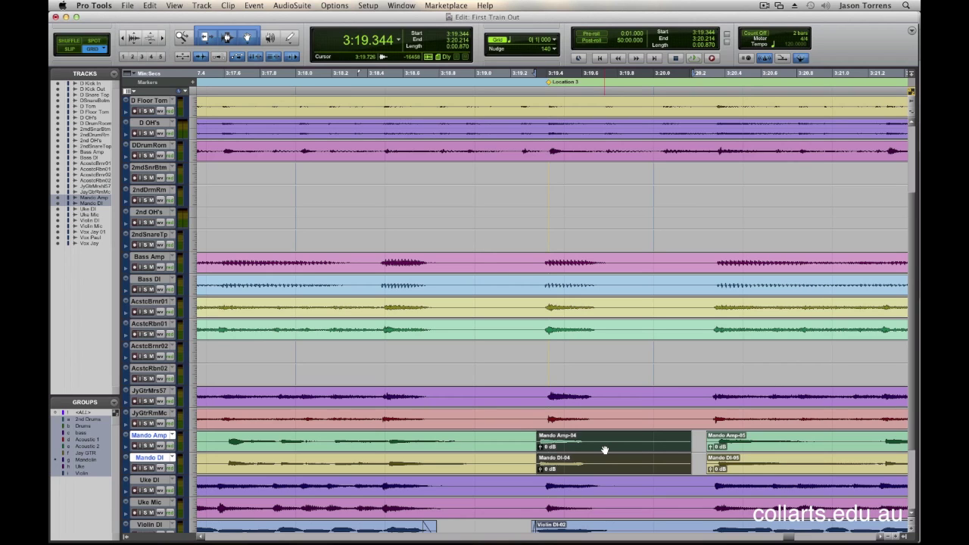
left_click_drag(562, 447, 512, 447)
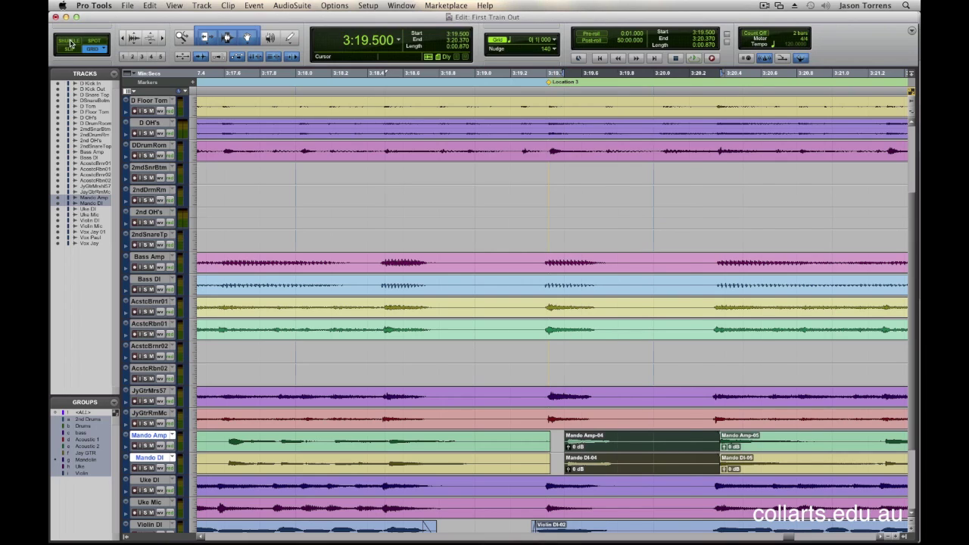
Step: In Shuffle mode, snap the separated mandolin clips against the preceding ones, and try deleting them before undoing the deletion
left_click(70, 43)
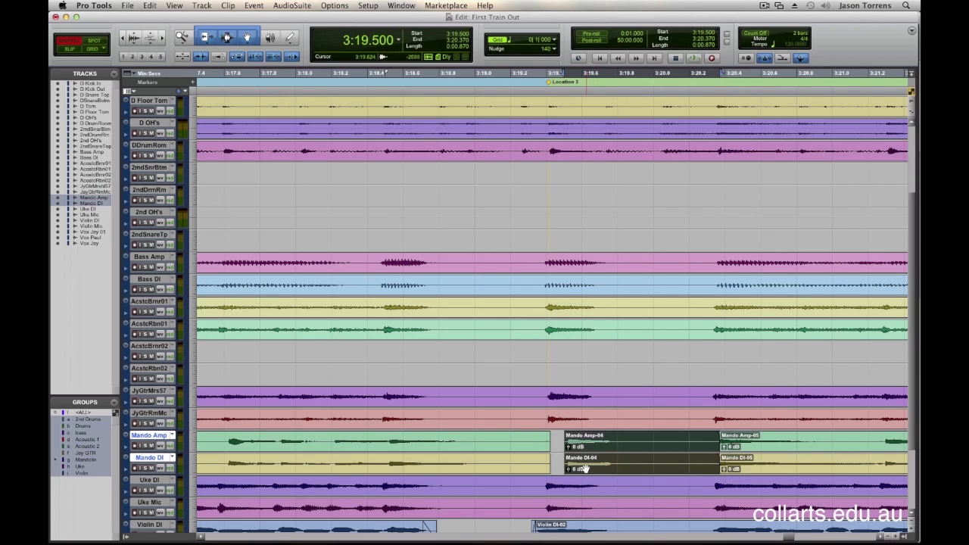
left_click_drag(566, 467, 561, 466)
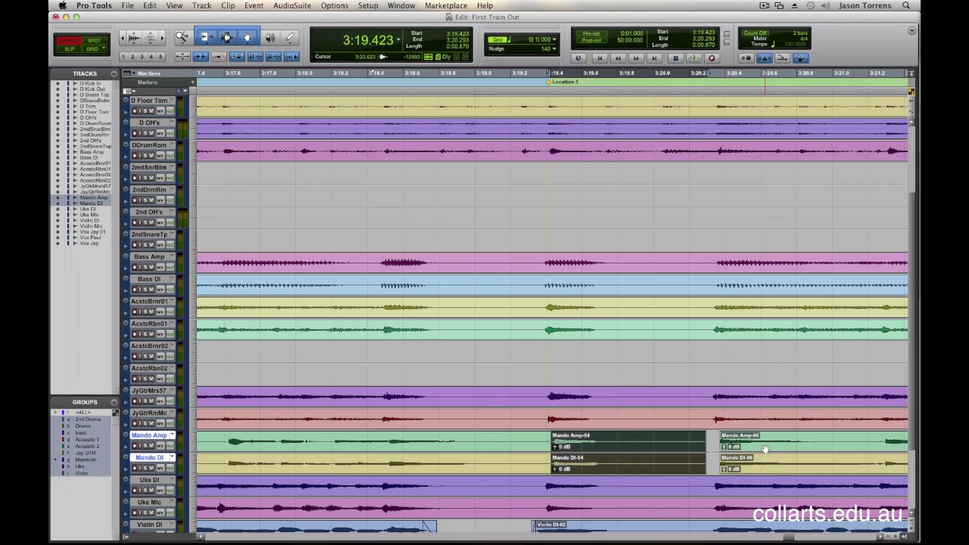
key("Delete")
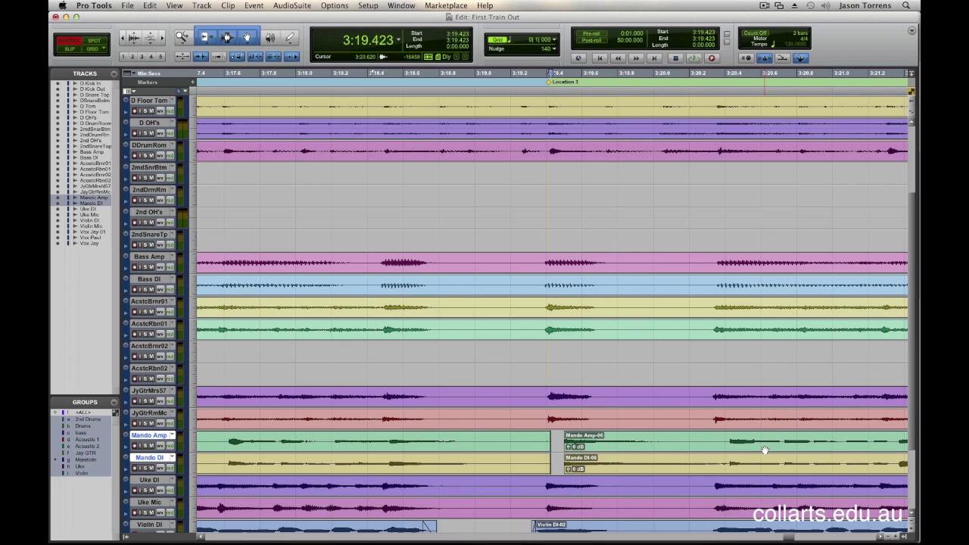
key("ctrl+z")
Step: Separate the remaining mandolin clips at about 3:21.300 to create a second short pair
left_click(587, 446)
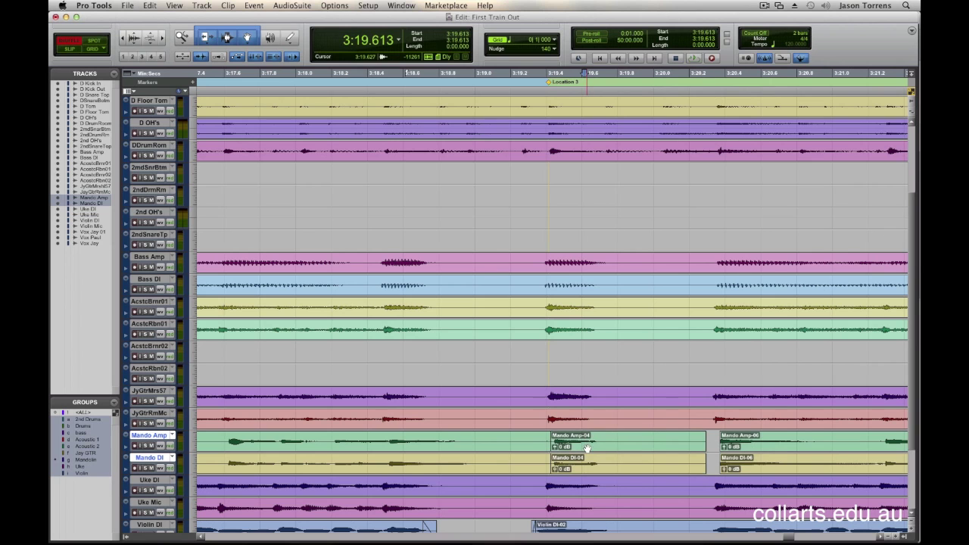
key("r")
key("r")
key("r")
key("r")
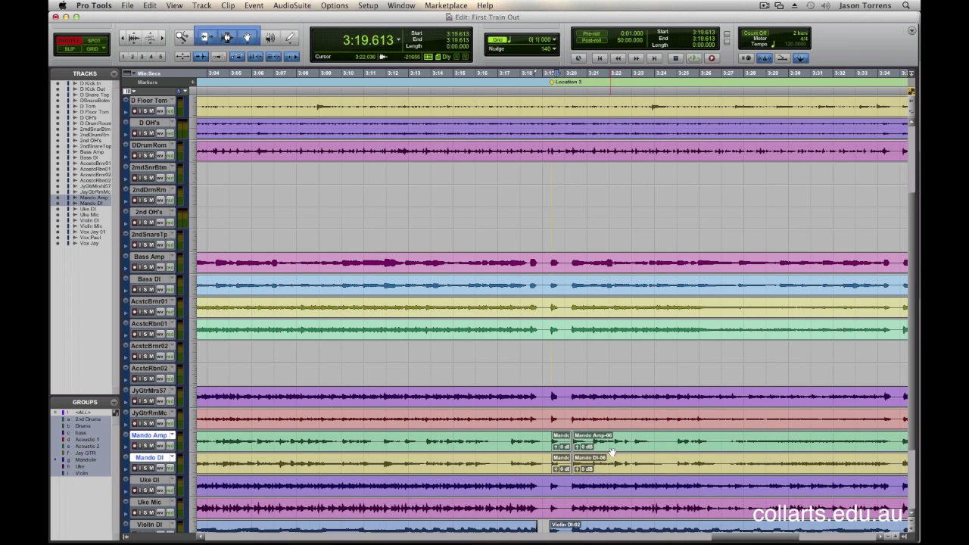
key("t")
key("t")
left_click(621, 449)
key("Tab")
key("b")
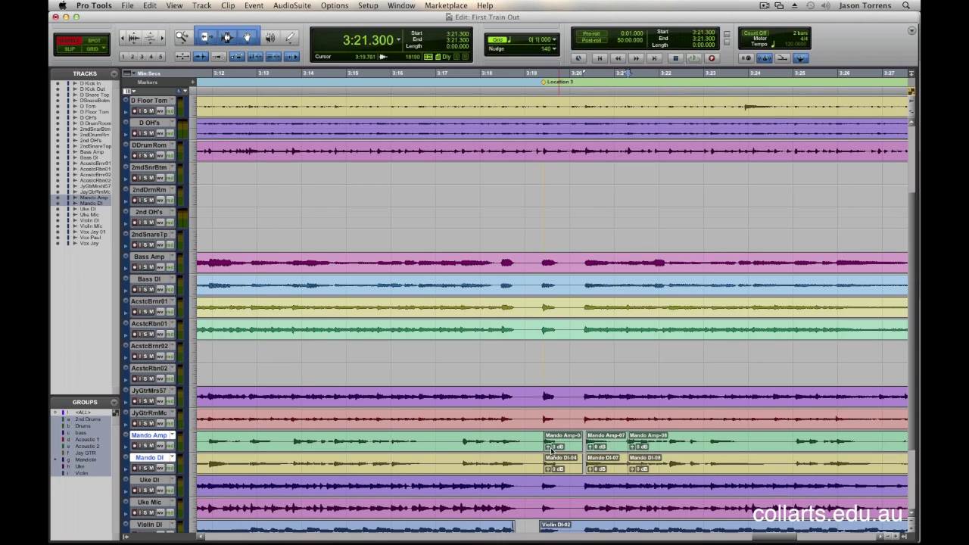
Step: Try to swap the second short mandolin pair with the first one in Shuffle mode
left_click(603, 447)
left_click_drag(604, 446, 536, 446)
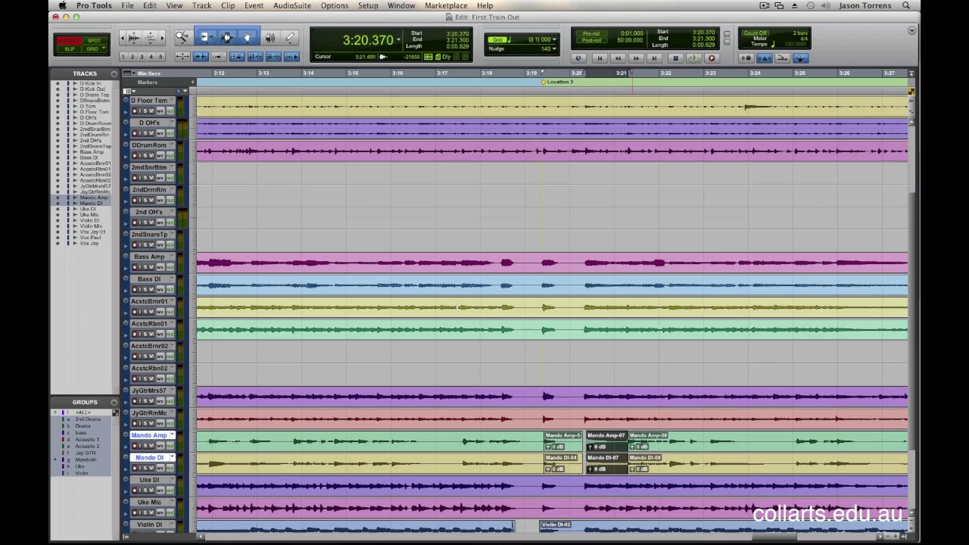
Step: In Spot mode, place the first short mandolin pair at bar 98 using the Bars|Beats time scale, and undo the move
left_click(62, 50)
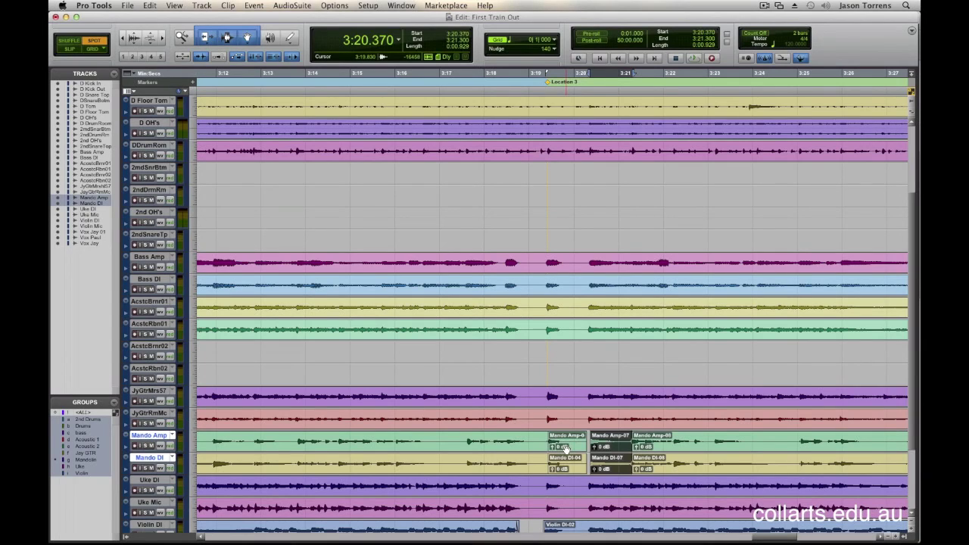
left_click(564, 449)
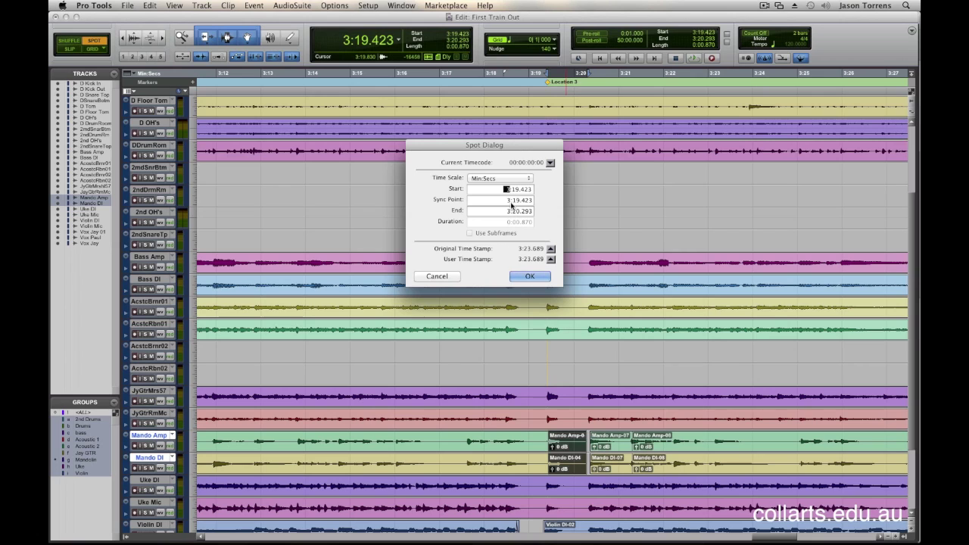
left_click(493, 178)
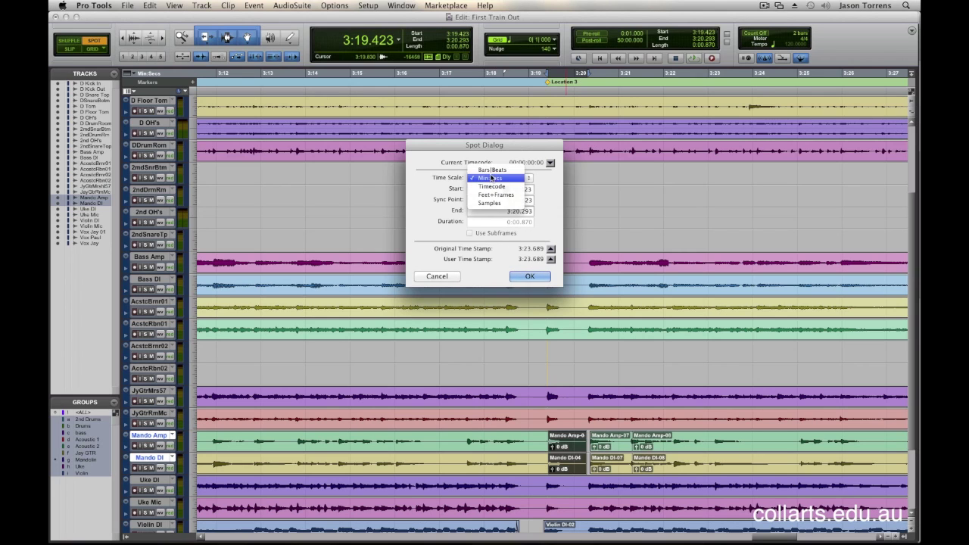
left_click(492, 169)
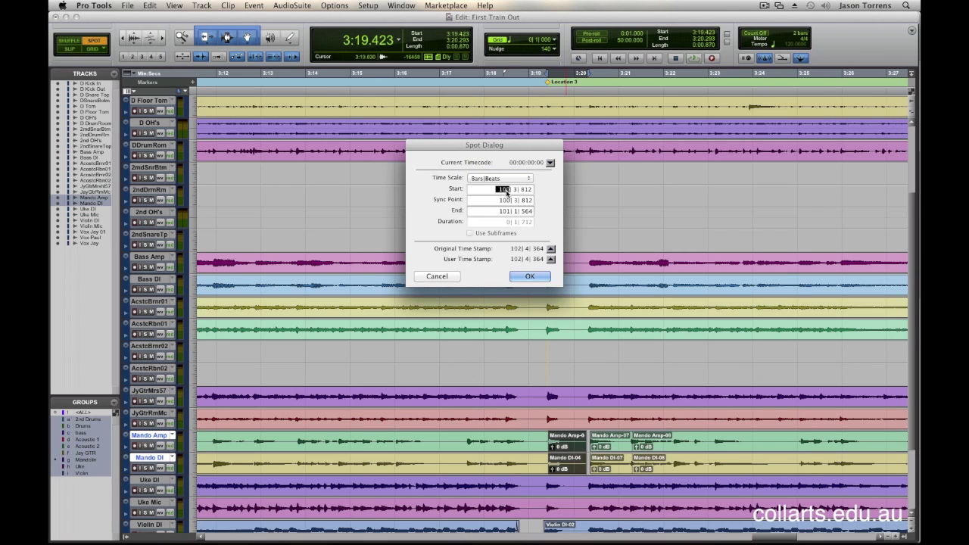
type("98")
key("Return")
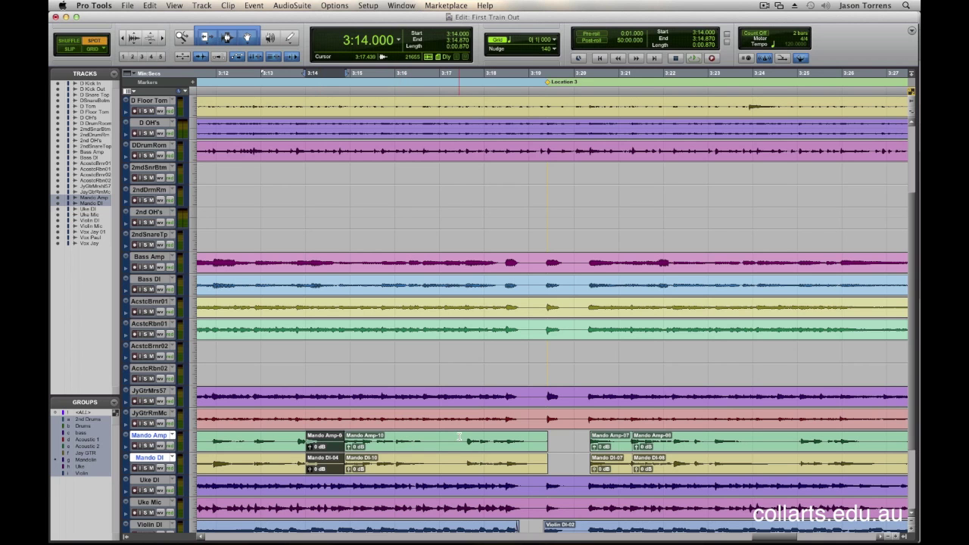
key("super+z")
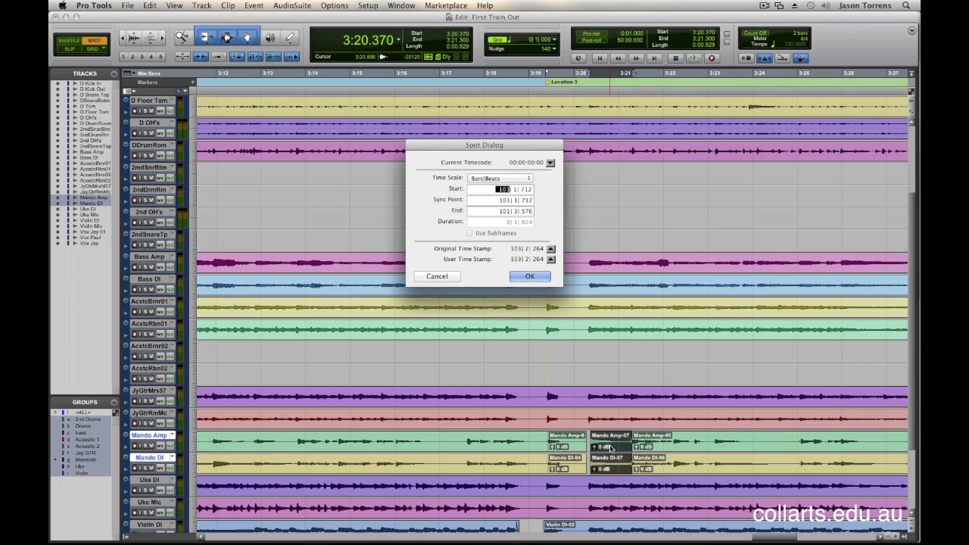
Step: Close the Spot dialog and move the second short mandolin pair earlier to about 3:20.115 in Slip mode
key("Return")
key("F2")
left_click_drag(602, 470, 591, 473)
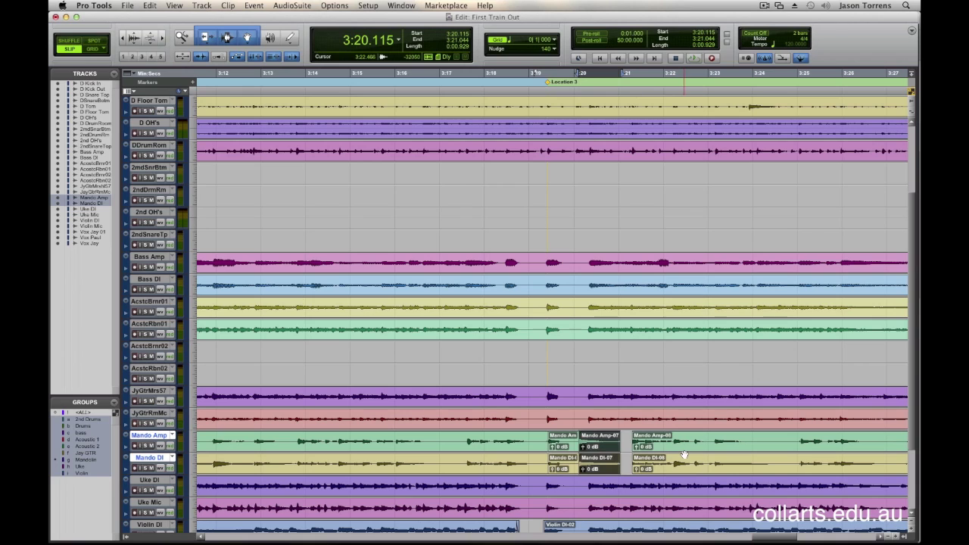
Step: In Spot mode, place the second short mandolin pair at its original time stamp, and undo both that placement and the preceding Slip move
key("F4")
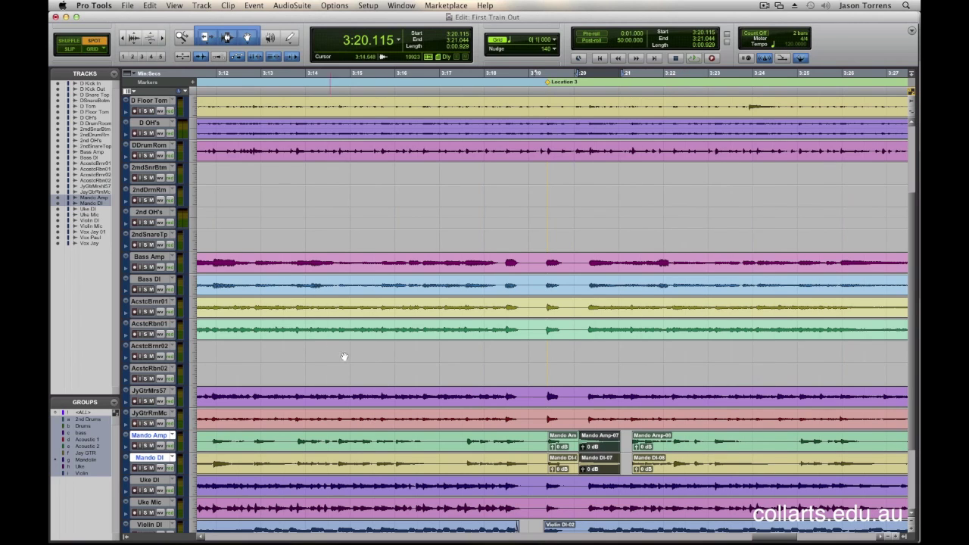
left_click(587, 474)
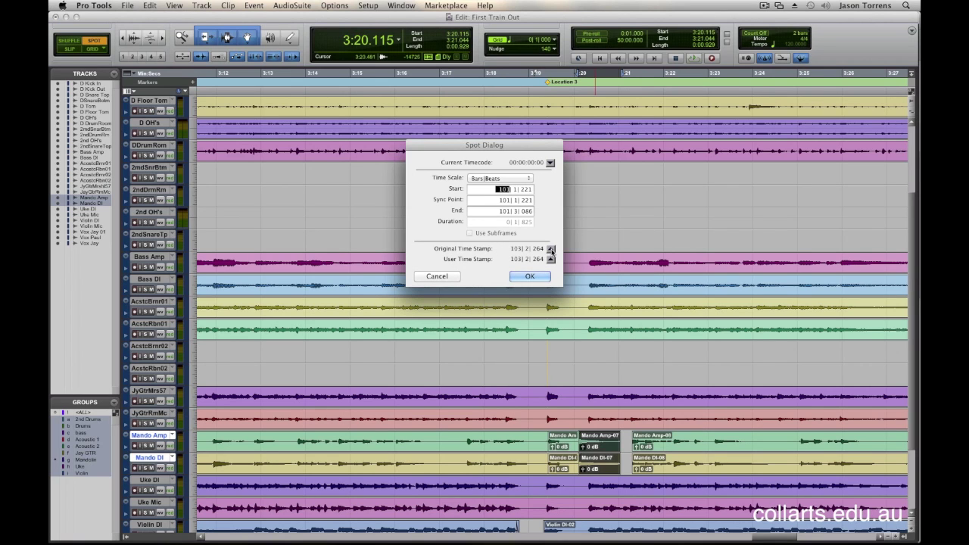
left_click(550, 250)
left_click(528, 278)
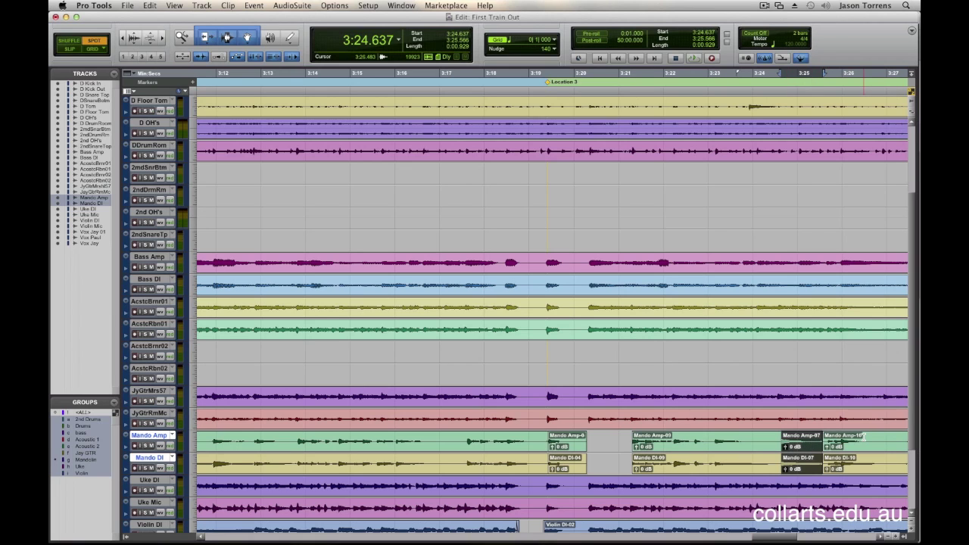
key("super+z")
key("super+z")
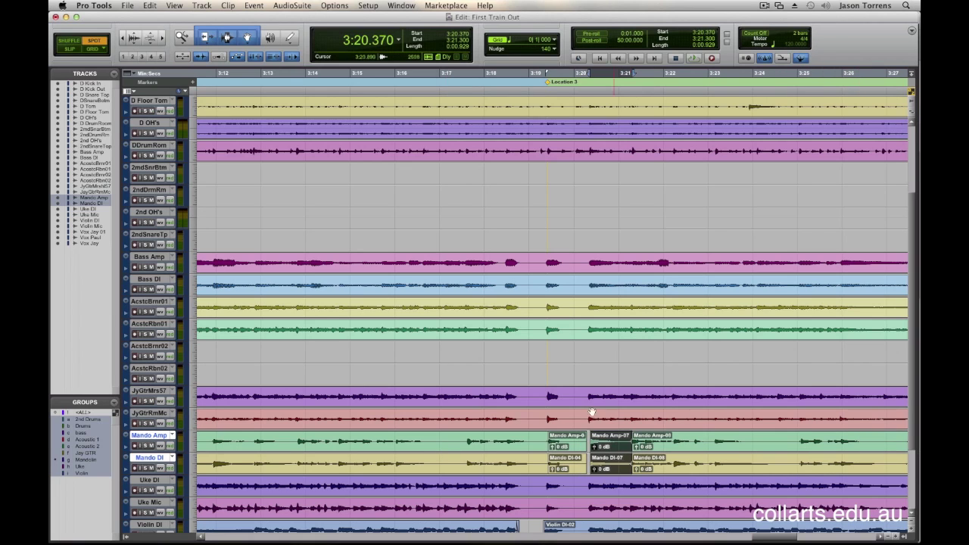
Step: Cancel the Spot dialog for the grouped guitar clips above the mandolin tracks and switch to Slip mode
left_click(582, 400)
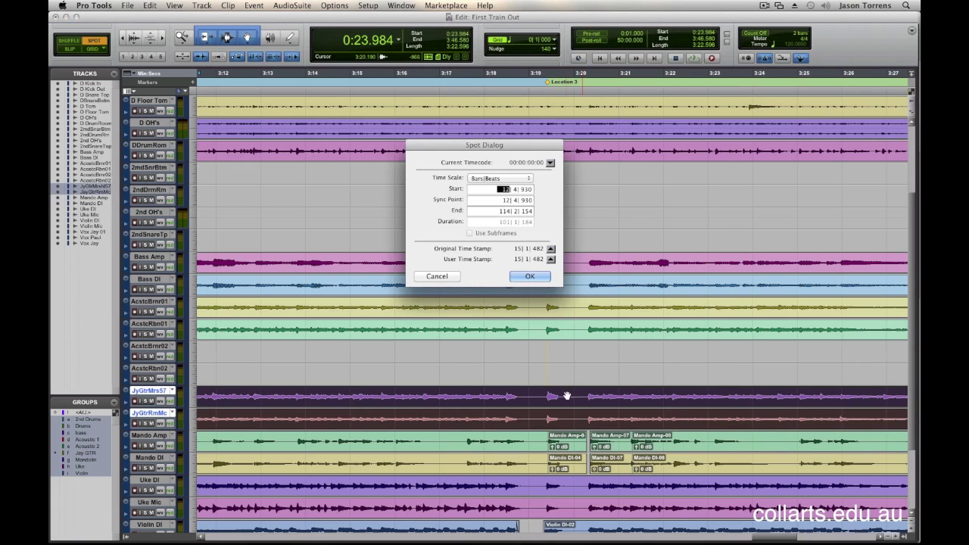
key("Escape")
left_click(69, 49)
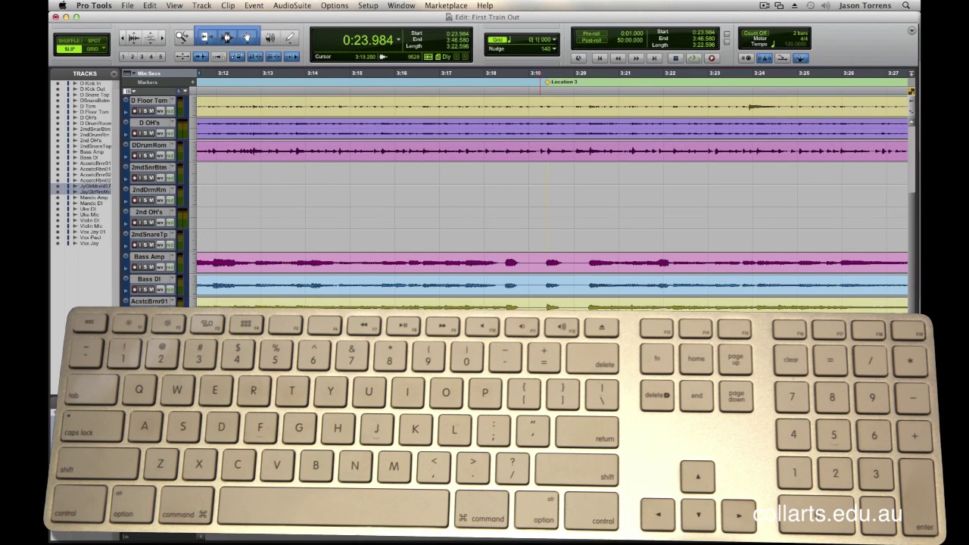
Step: Cycle the edit mode repeatedly through Shuffle, Slip, Spot and Grid, finishing in Slip mode
key("F1")
key("F2")
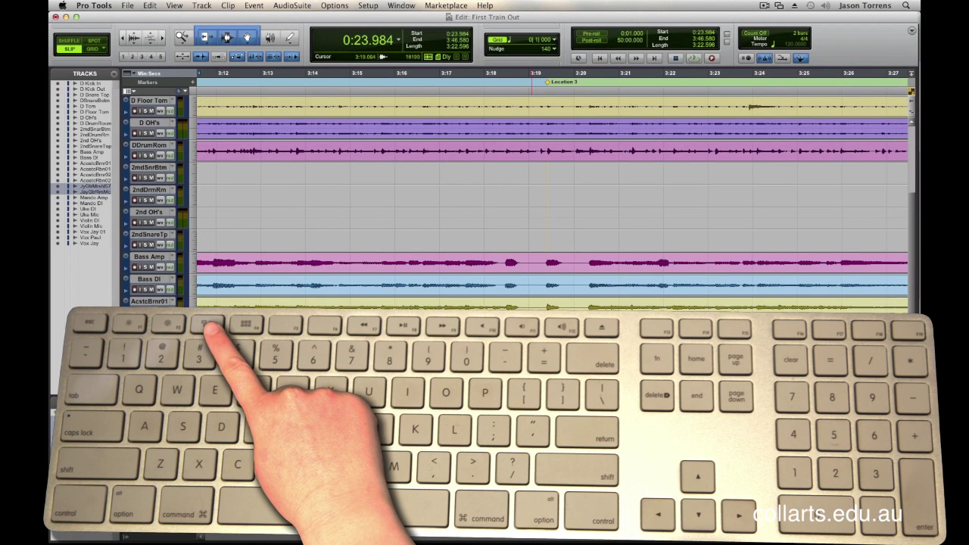
key("F4")
key("F3")
key("F4")
key("F1")
key("F2")
key("F3")
key("F4")
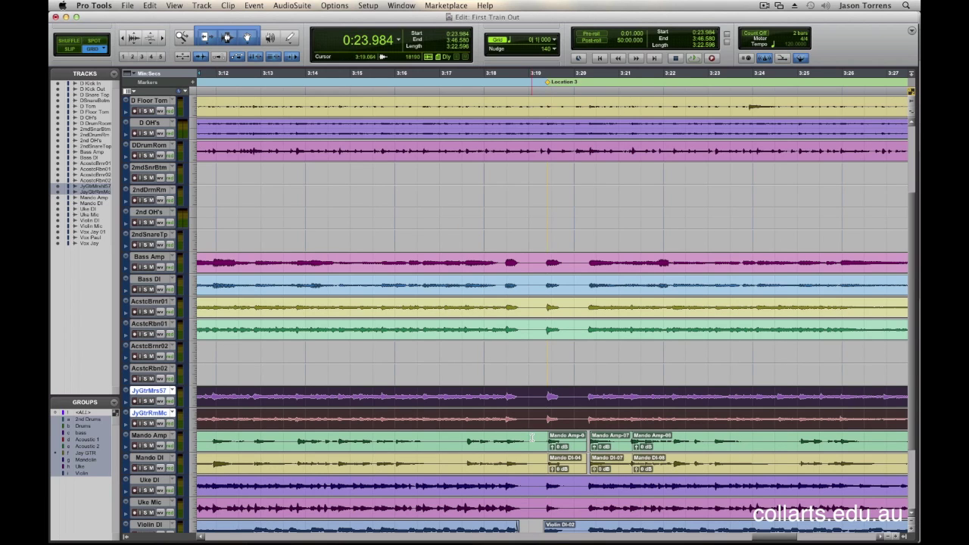
key("F1")
key("F2")
key("F3")
key("F4")
key("F1")
key("F2")
key("F3")
key("F4")
key("F1")
key("F2")
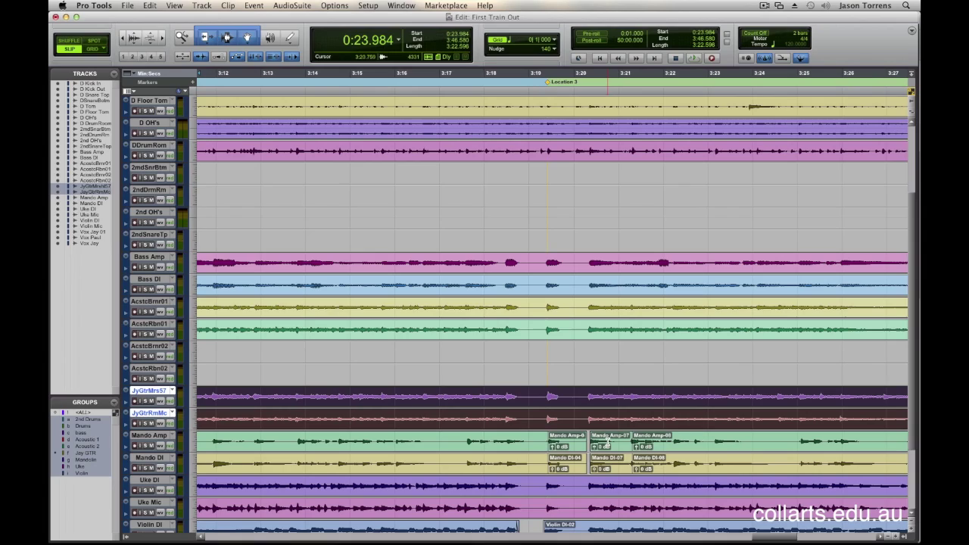